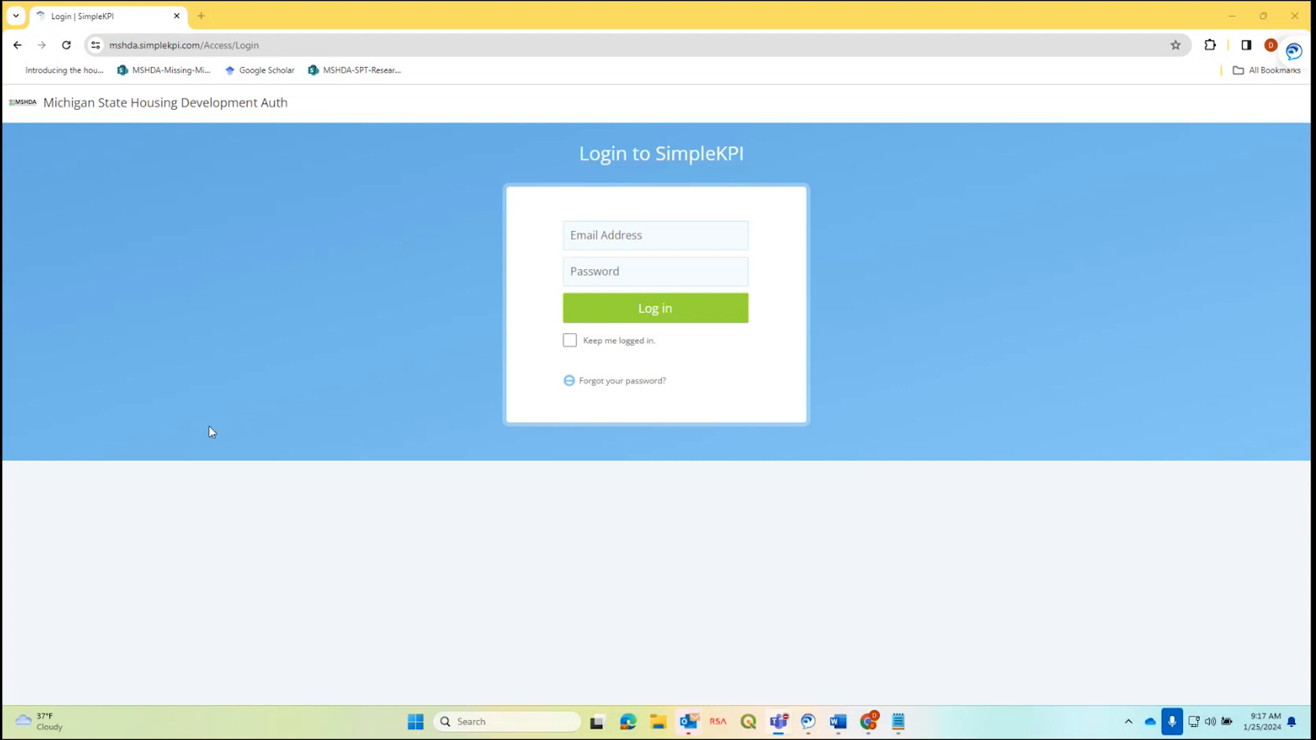
# Enter the account's email address and password on the SimpleKPI login form and log in.
pyautogui.click(638, 235)
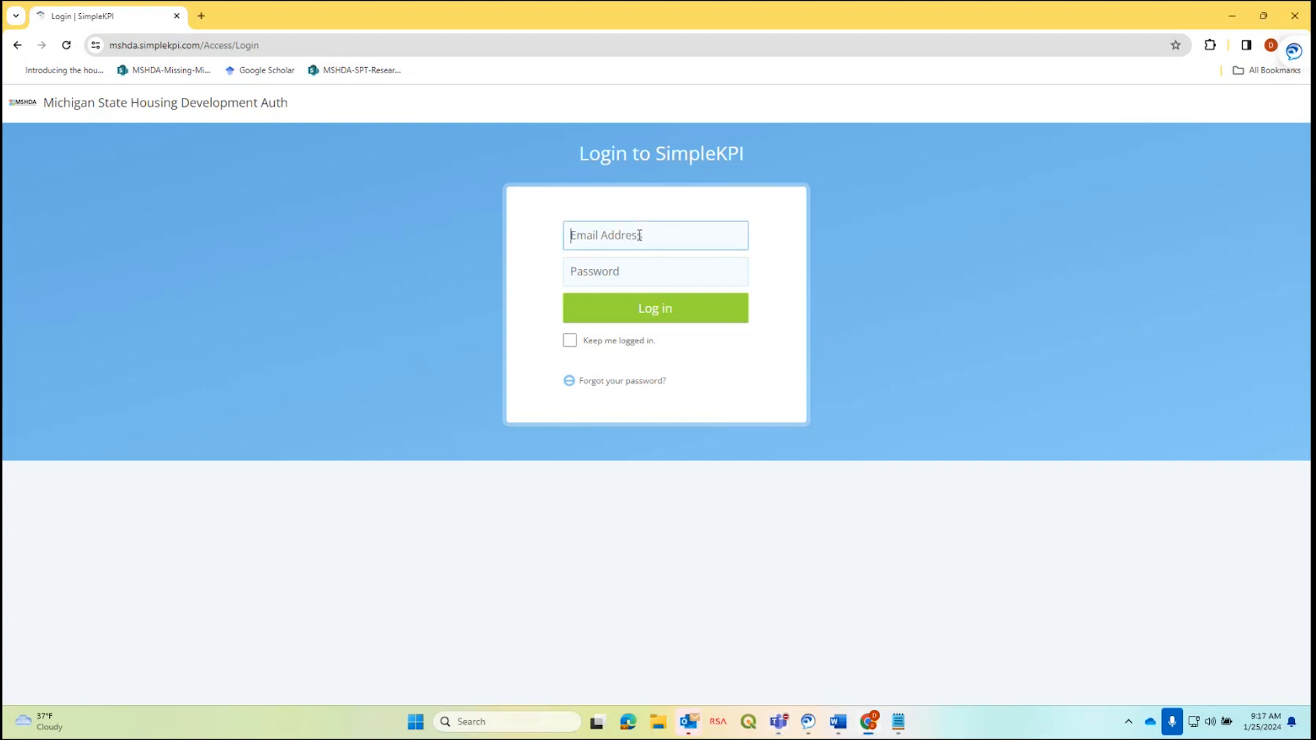
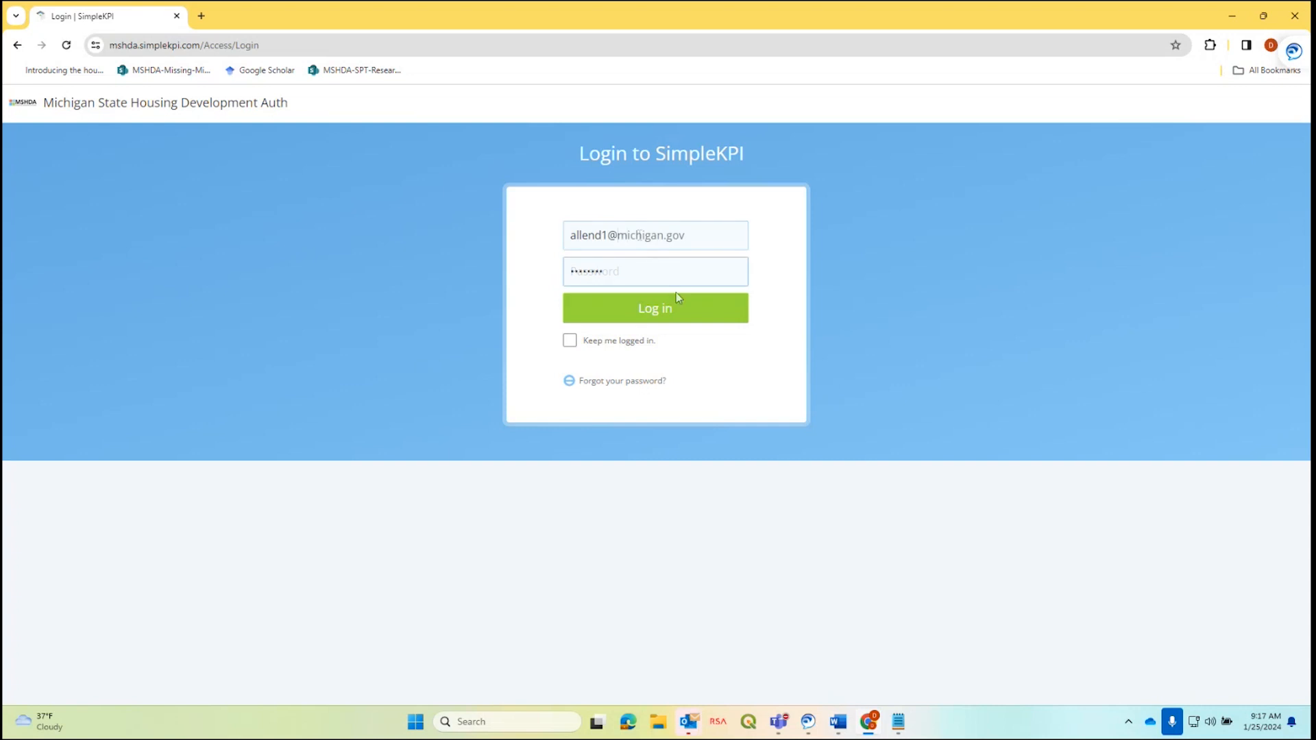
pyautogui.click(684, 314)
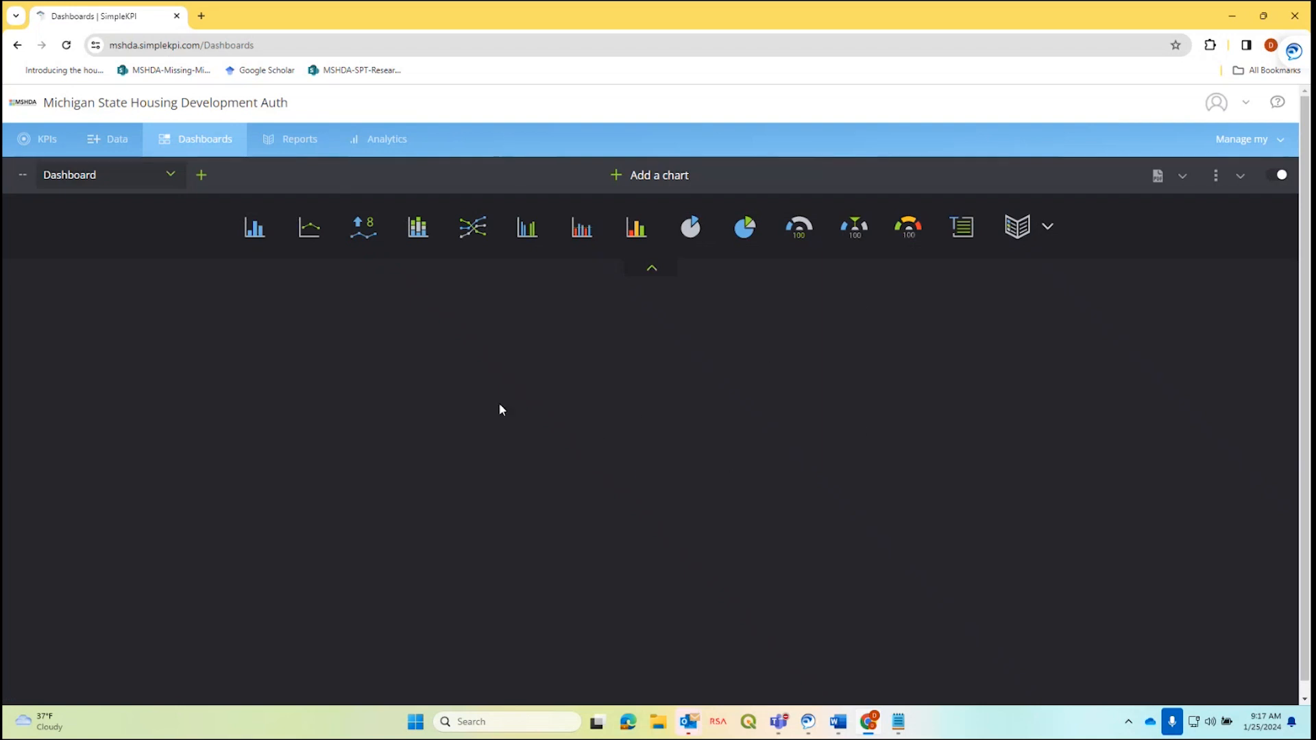
# Go to the Data tab to show the Test Goals entry grid for Goals 3.1 through 8.6.
pyautogui.click(104, 142)
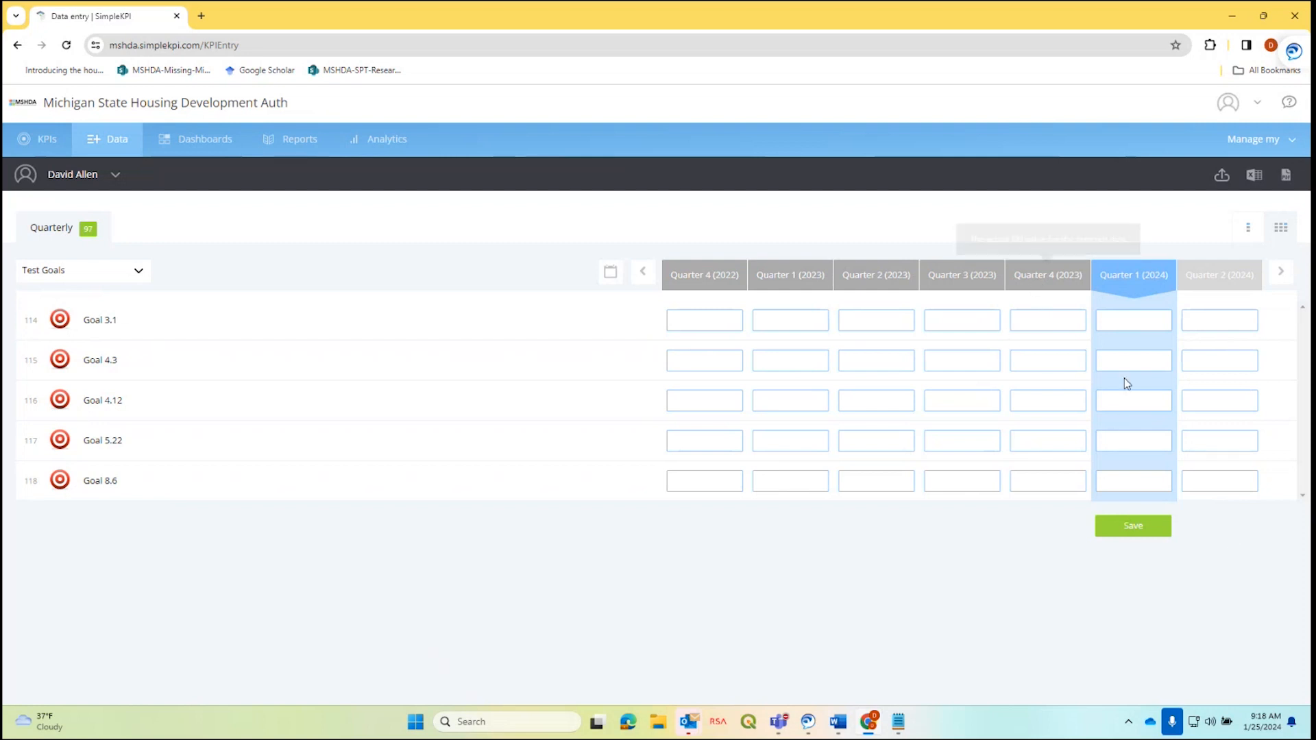
# Switch to single-quarter view at Quarter 4 (2023) and bring up the Notepad scoring notes.
pyautogui.click(1248, 233)
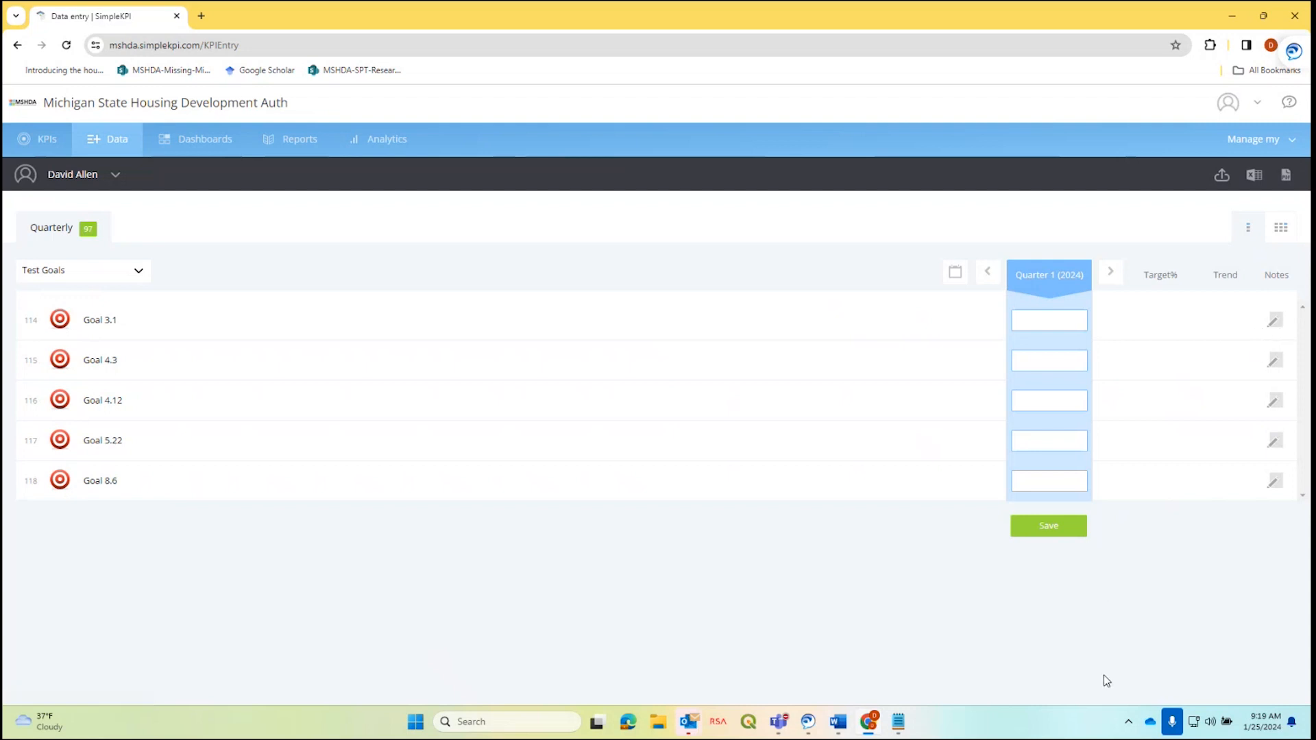
pyautogui.moveTo(1079, 285)
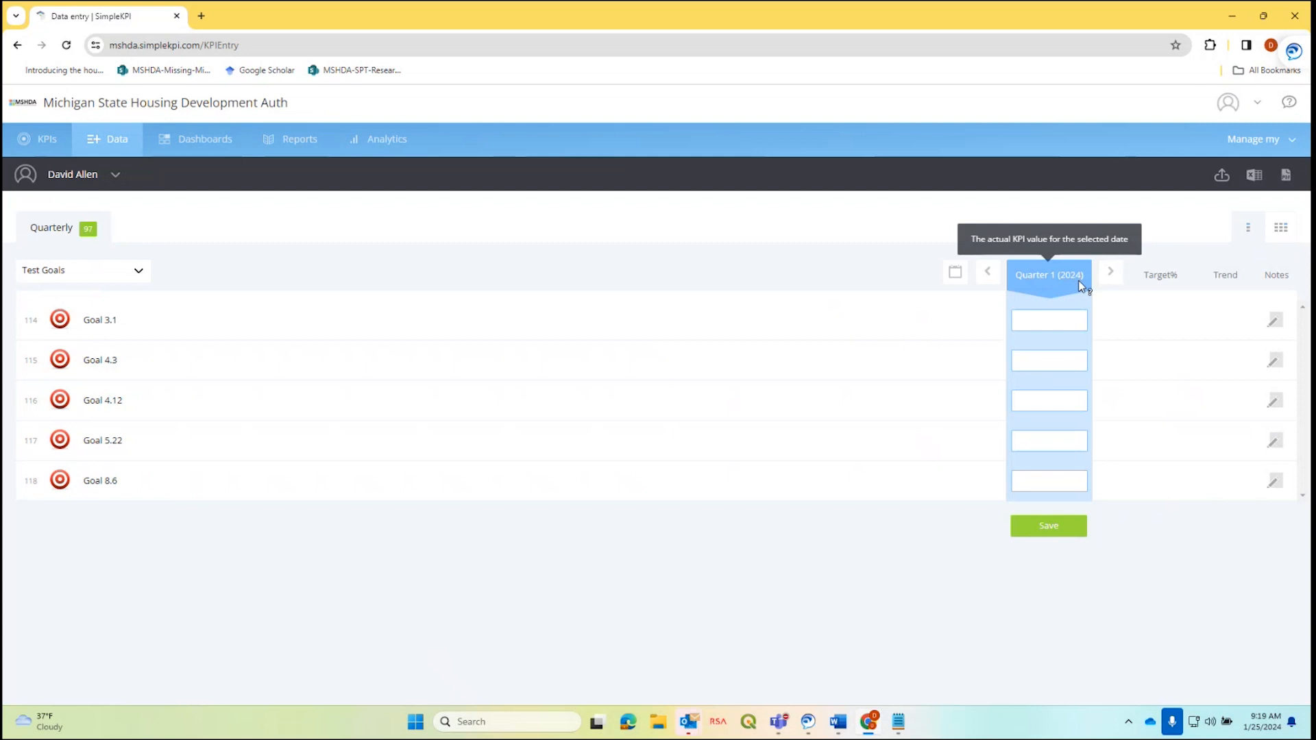
pyautogui.click(988, 280)
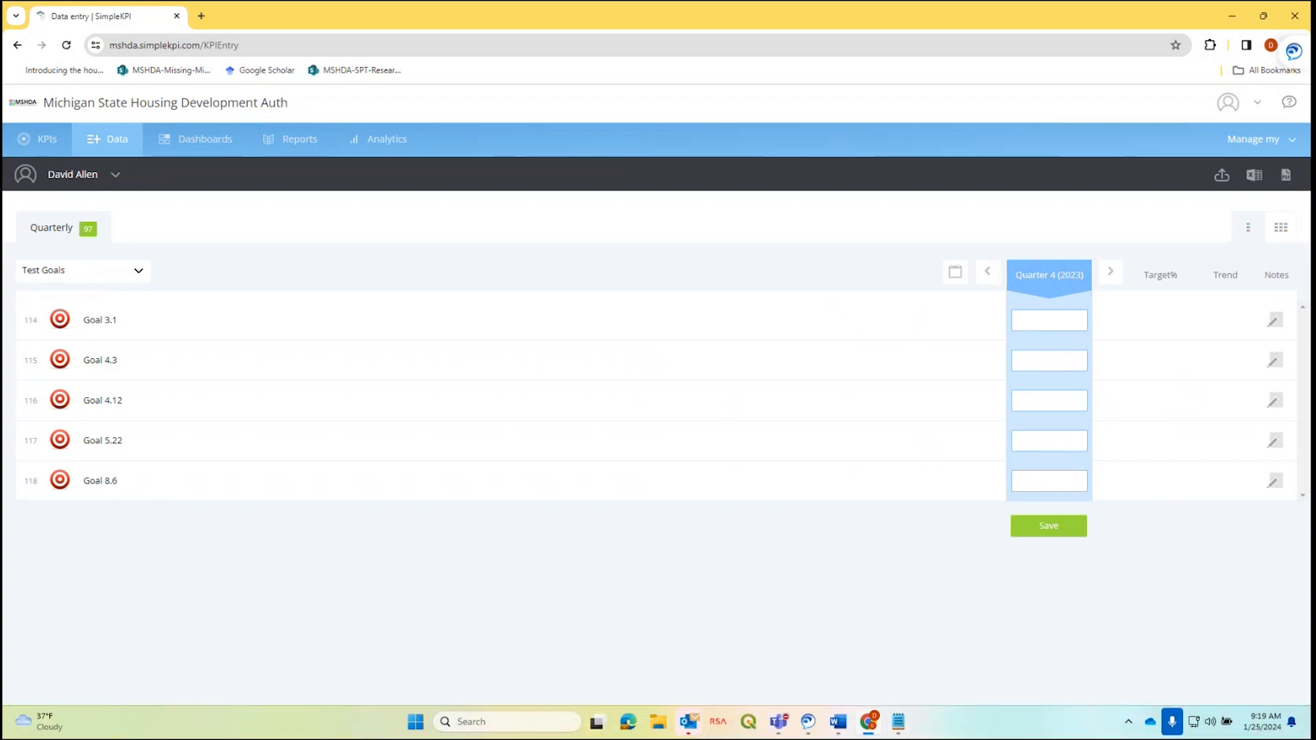
pyautogui.hotkey('alt', 'Tab')
pyautogui.moveTo(1314, 710); pyautogui.dragTo(796, 349)
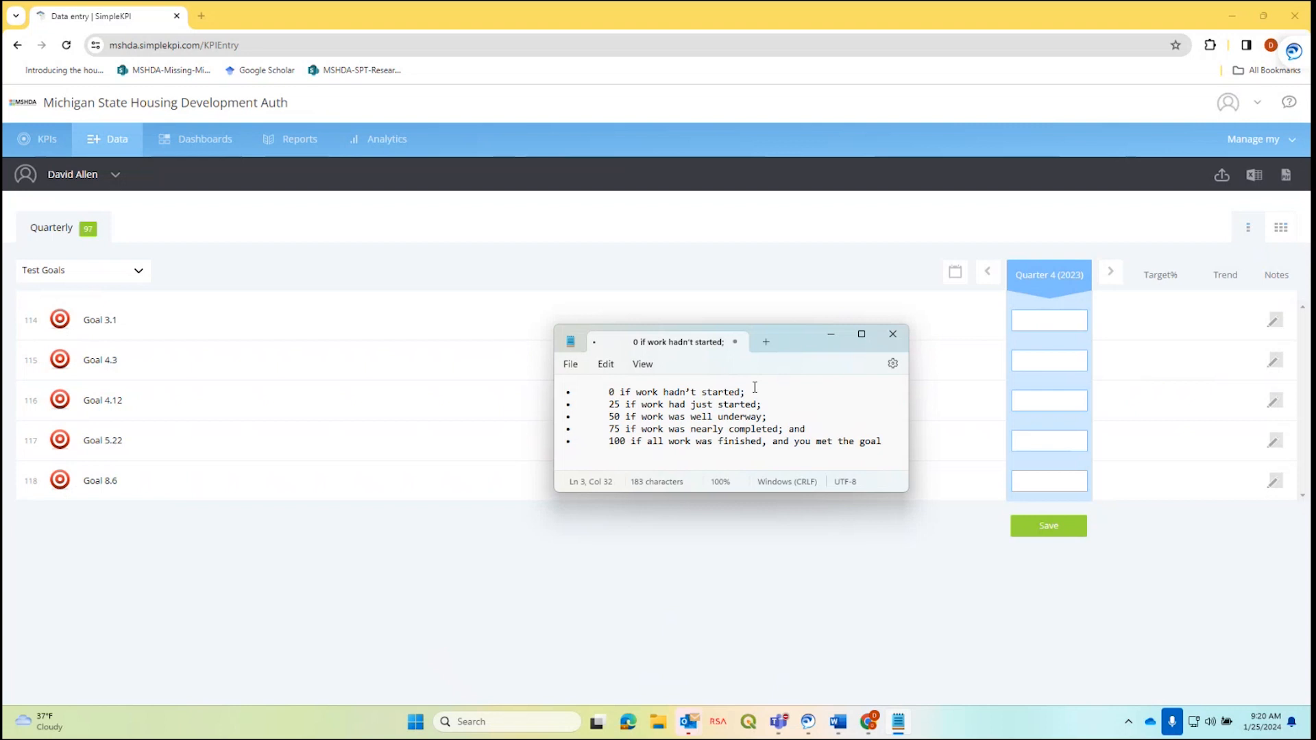
pyautogui.moveTo(799, 338); pyautogui.dragTo(1311, 411)
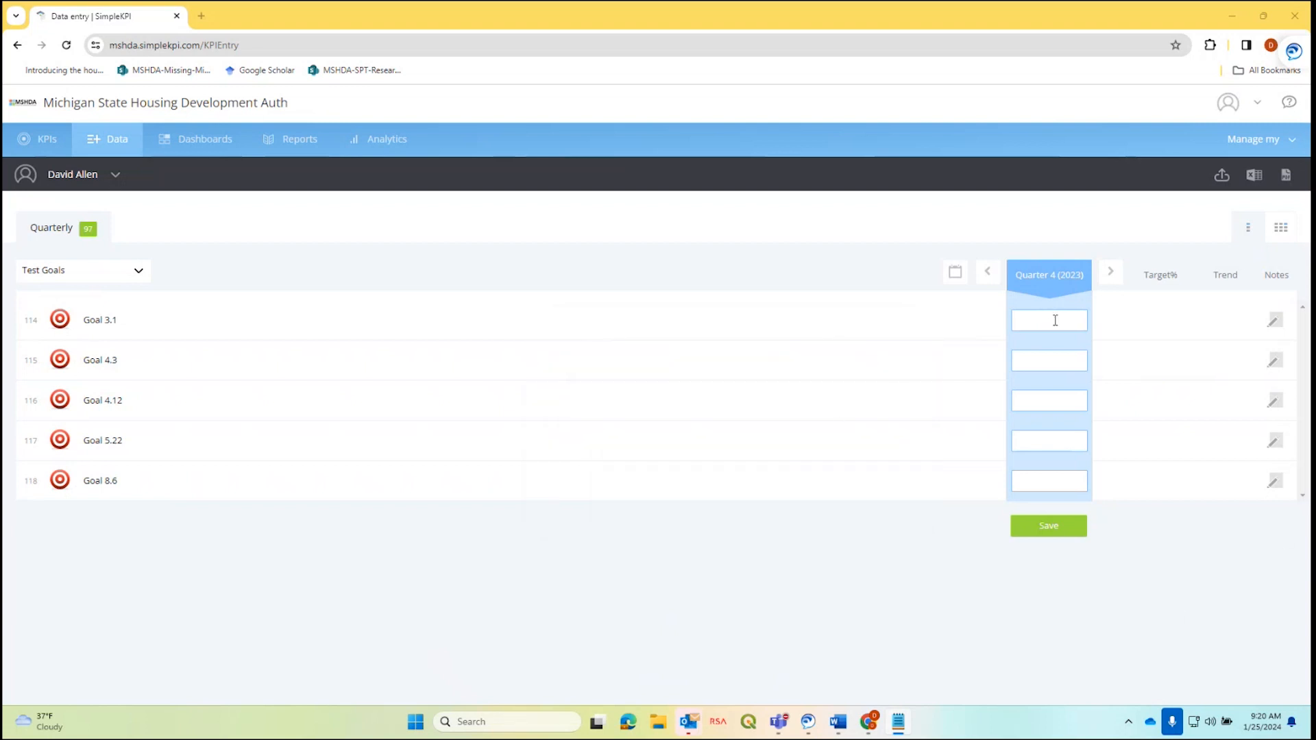
# Enter 0 for Goal 3.1 in Quarter 4 (2023) with the note 'Waiting for approvals.'.
pyautogui.click(1058, 321)
pyautogui.write('0')
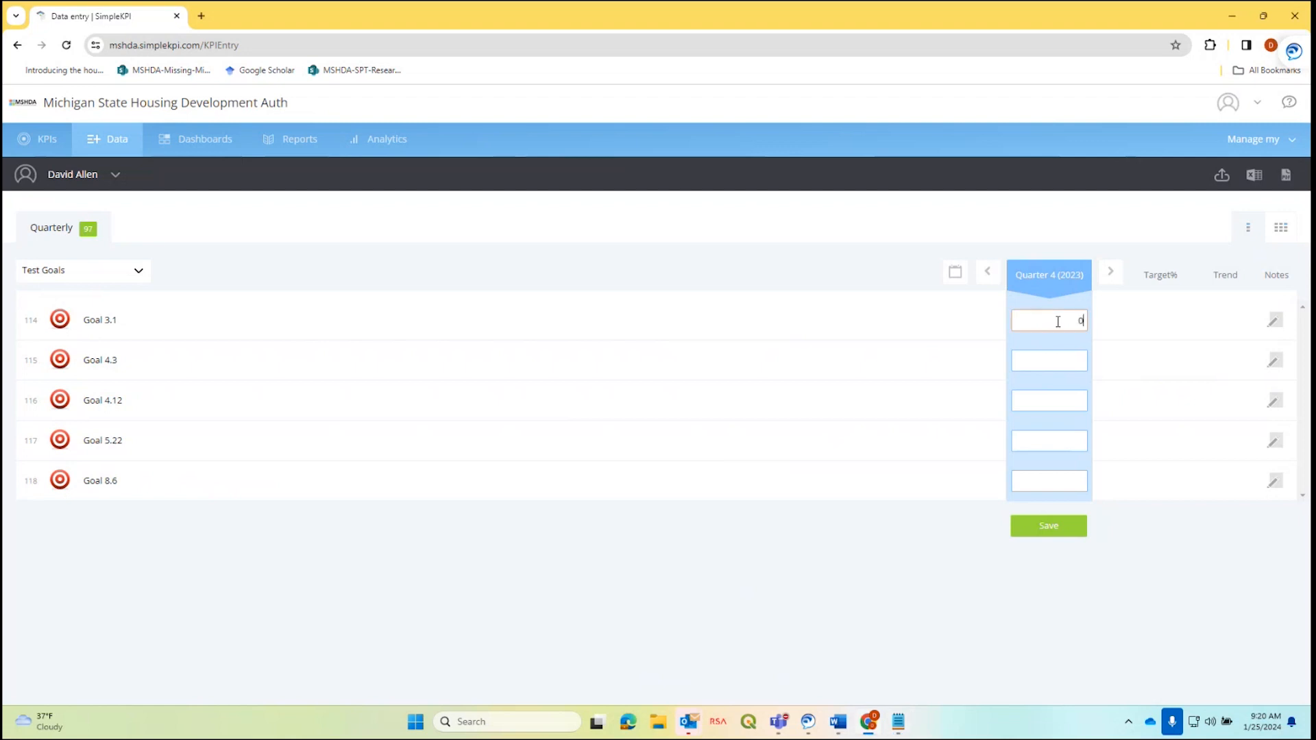
pyautogui.click(1276, 324)
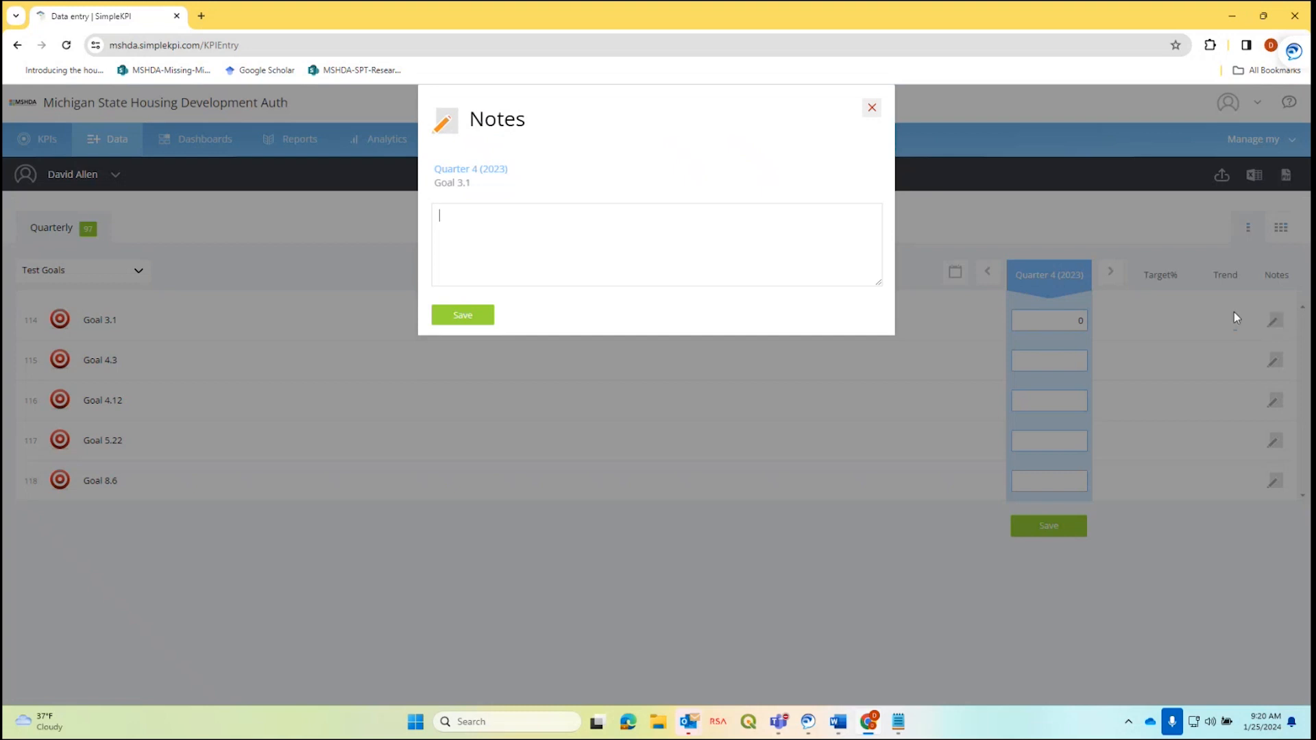
pyautogui.click(476, 213)
pyautogui.write('sdf')
pyautogui.press('BackSpace')
pyautogui.press('BackSpace')
pyautogui.press('BackSpace')
pyautogui.write('Waiting for p')
pyautogui.press('BackSpace')
pyautogui.write('approvals.')
# Save Goal 3.1's note, then give Goal 4.3 the value 25 and note 'Scope written, RFP sent.'.
pyautogui.click(469, 320)
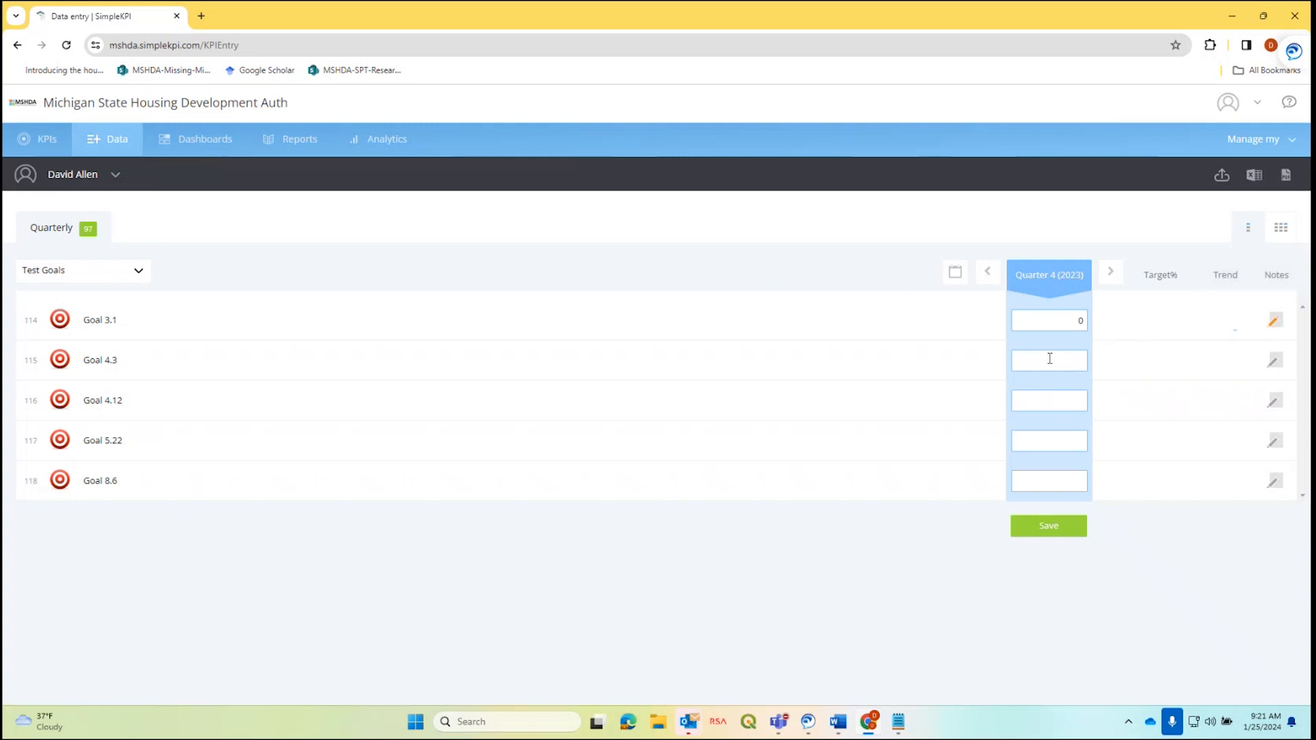
pyautogui.click(1079, 361)
pyautogui.write('25')
pyautogui.click(1273, 361)
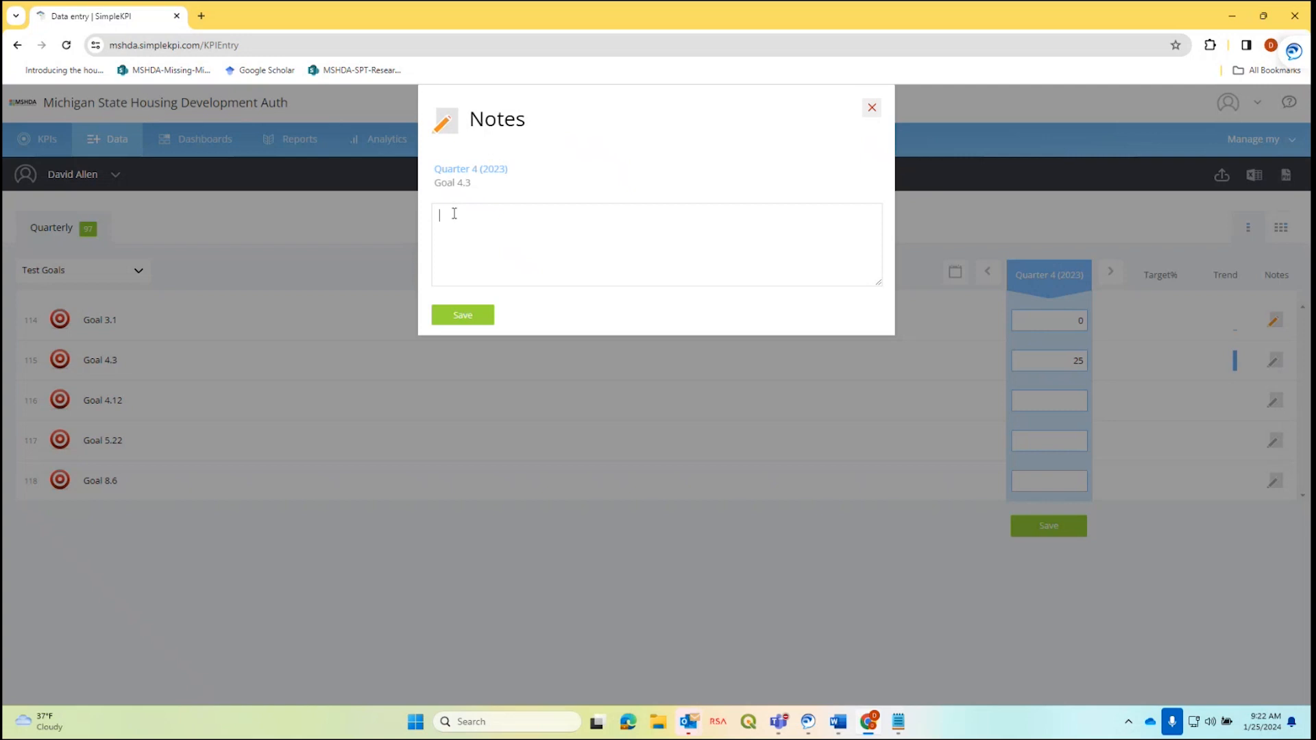
pyautogui.write('Scope written , RFP sent.')
# Save Goal 4.3's note, then give Goal 4.12 the value 50 and note 'Picked floorplans, settled on financing.'.
pyautogui.click(469, 319)
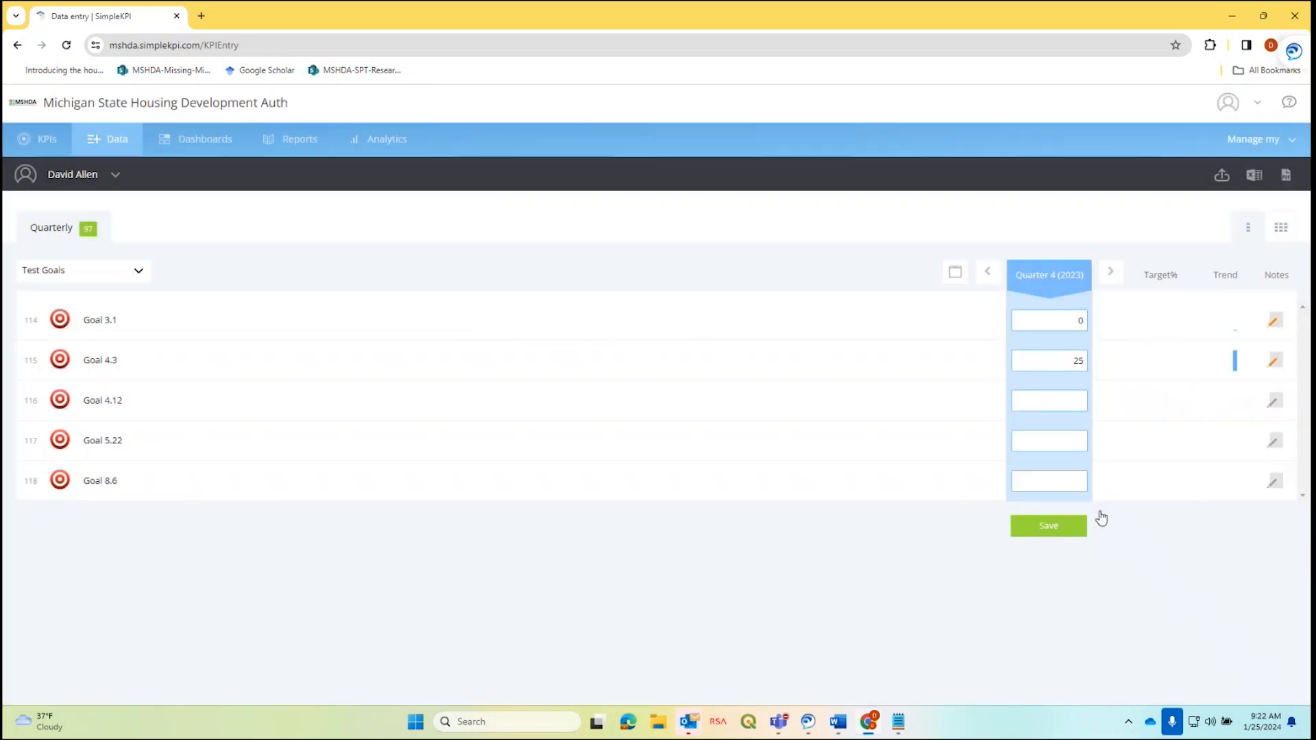
pyautogui.click(1046, 403)
pyautogui.write('50')
pyautogui.click(1272, 403)
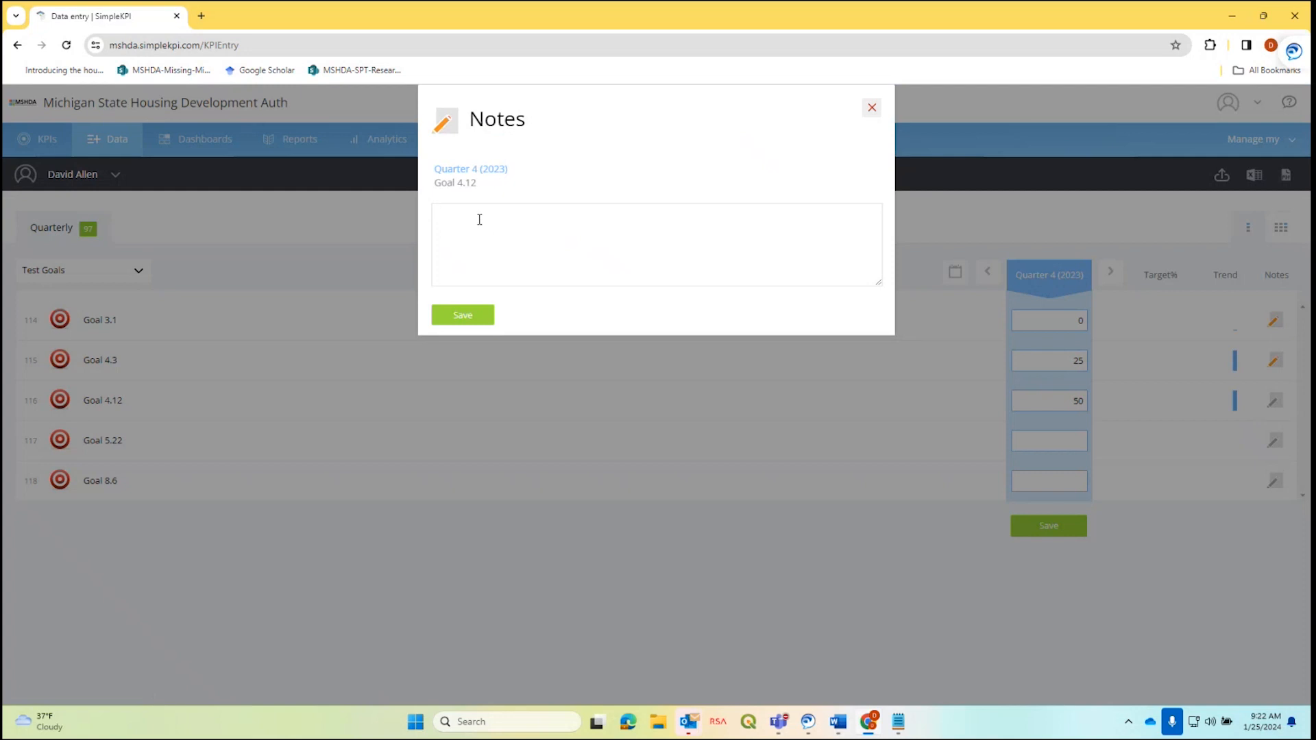
pyautogui.write('Picked floorplans, settled on financing.')
# Save Goal 4.12's note, then give Goal 5.22 the value 75 and note 'Draft finished, PR campaign set up.'.
pyautogui.click(486, 316)
pyautogui.click(1060, 440)
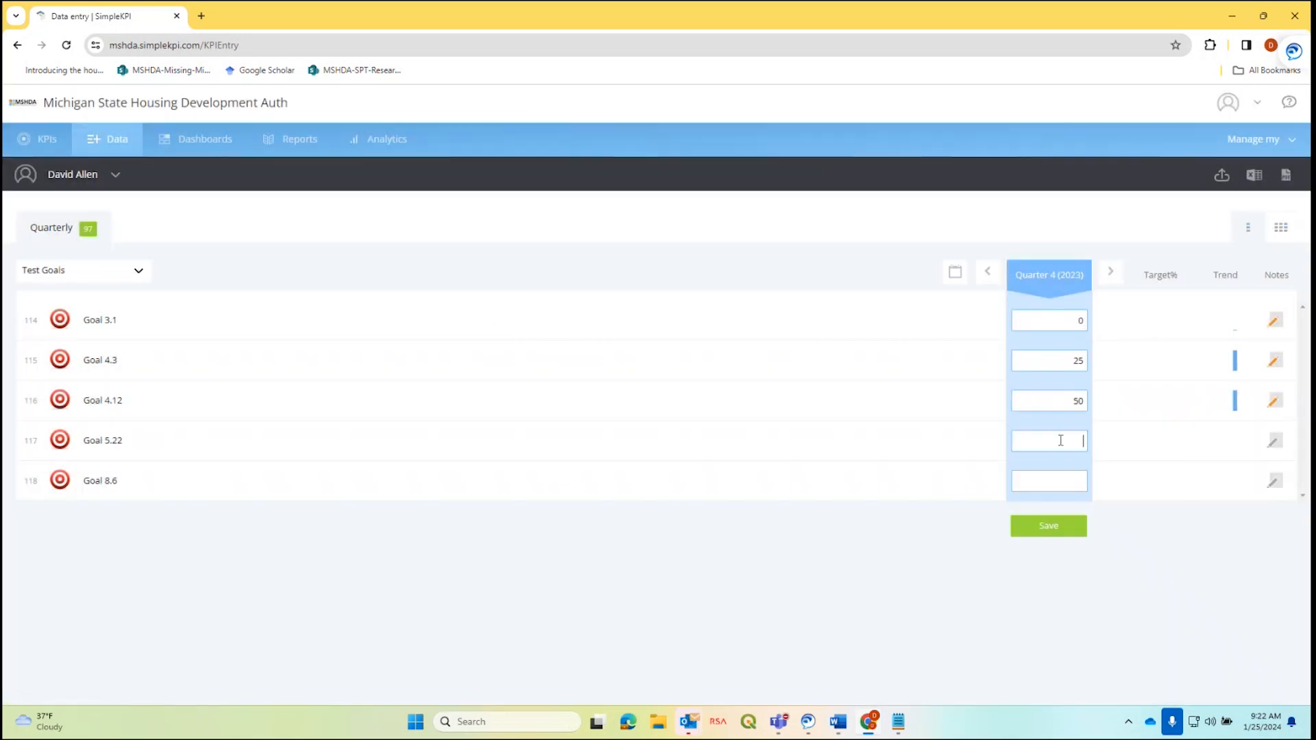
pyautogui.write('75')
pyautogui.click(1273, 442)
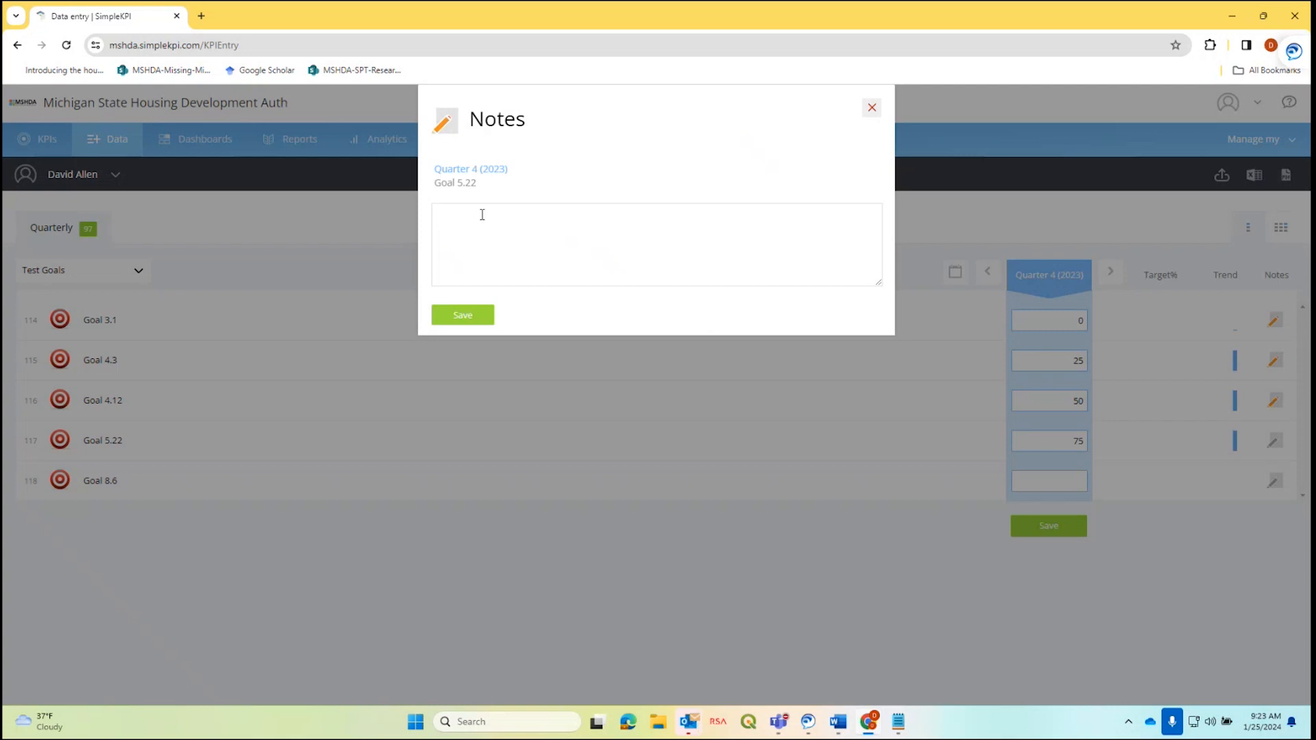
pyautogui.write('Draft finished. PR campagn')
pyautogui.press('BackSpace')
pyautogui.press('BackSpace')
pyautogui.write('ign set up')
# Save Goal 5.22's note, then give Goal 8.6 the value 100 and note 'Public meetings finished.'.
pyautogui.click(440, 319)
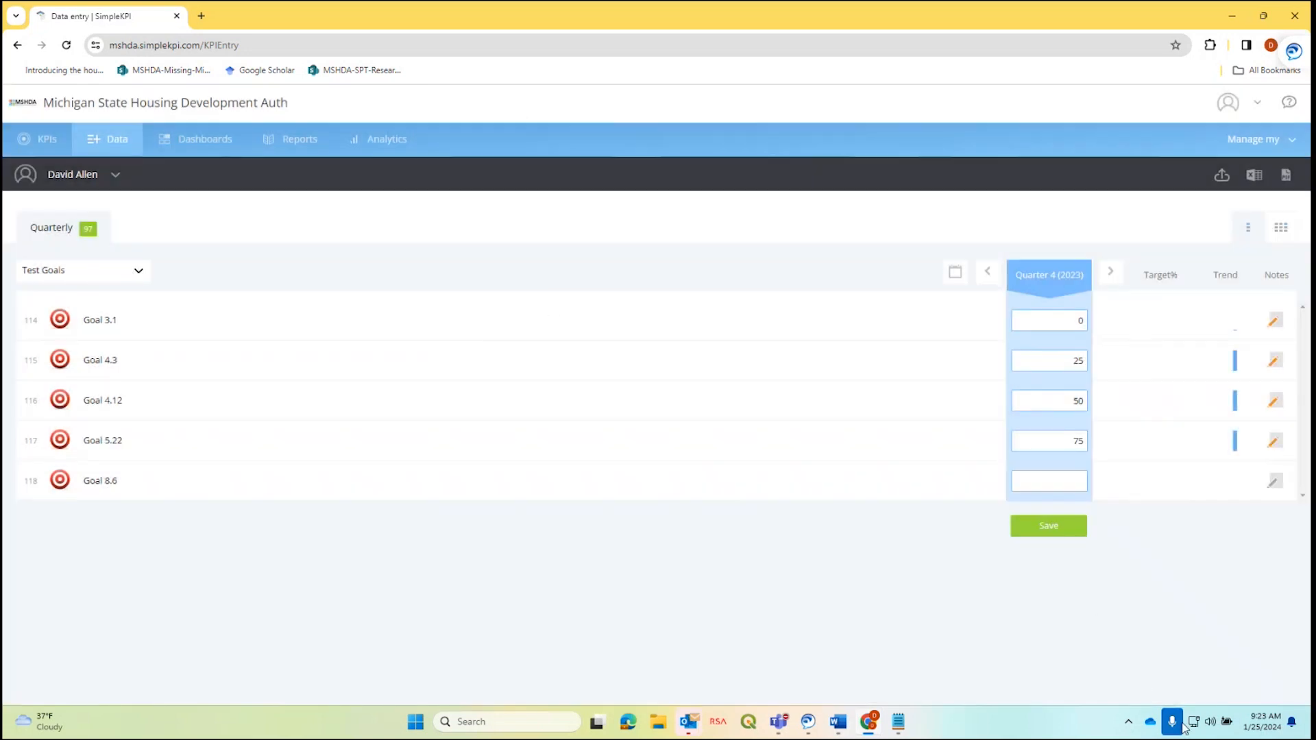
pyautogui.write('100')
pyautogui.click(1273, 481)
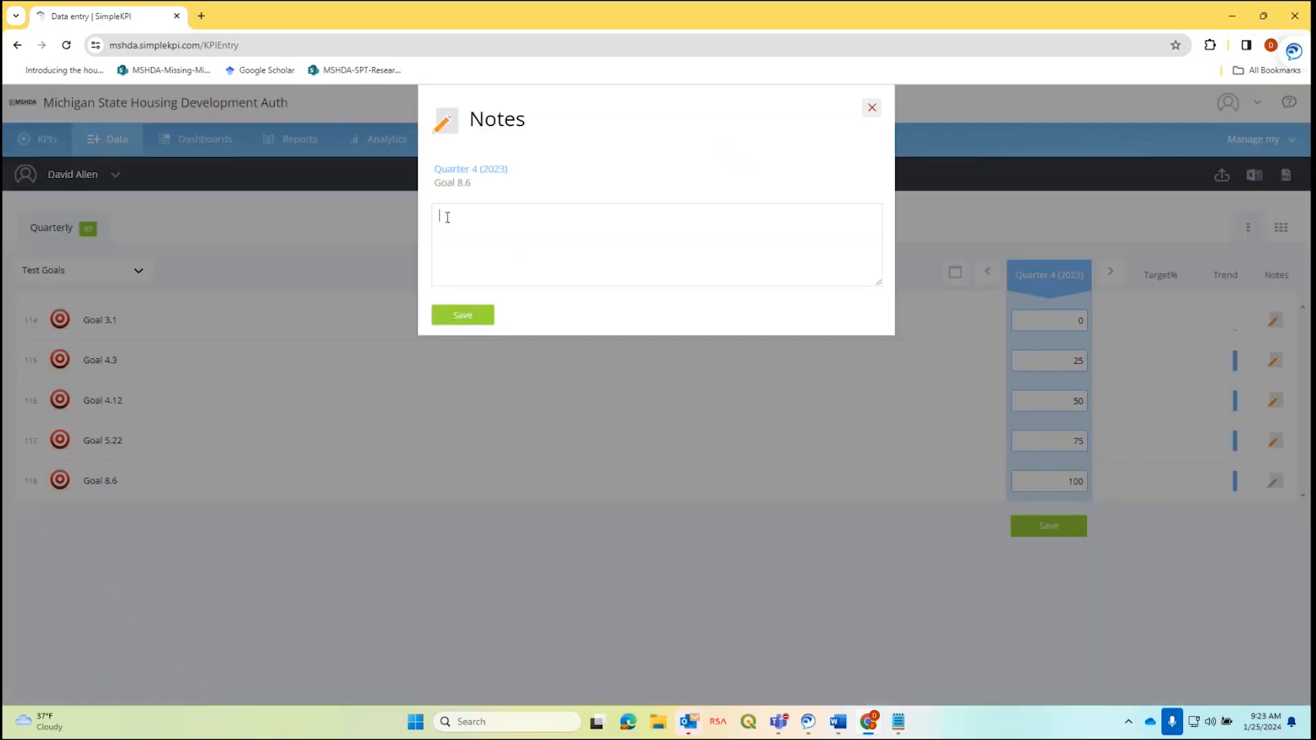
pyautogui.write('Goal')
pyautogui.press('BackSpace')
pyautogui.press('BackSpace')
pyautogui.press('BackSpace')
pyautogui.write('Public meetings finsih')
pyautogui.press('BackSpace')
pyautogui.press('BackSpace')
pyautogui.press('BackSpace')
pyautogui.write('ished,')
pyautogui.write('.')
# Save Goal 8.6's note, closing the Notes dialog.
pyautogui.click(455, 315)
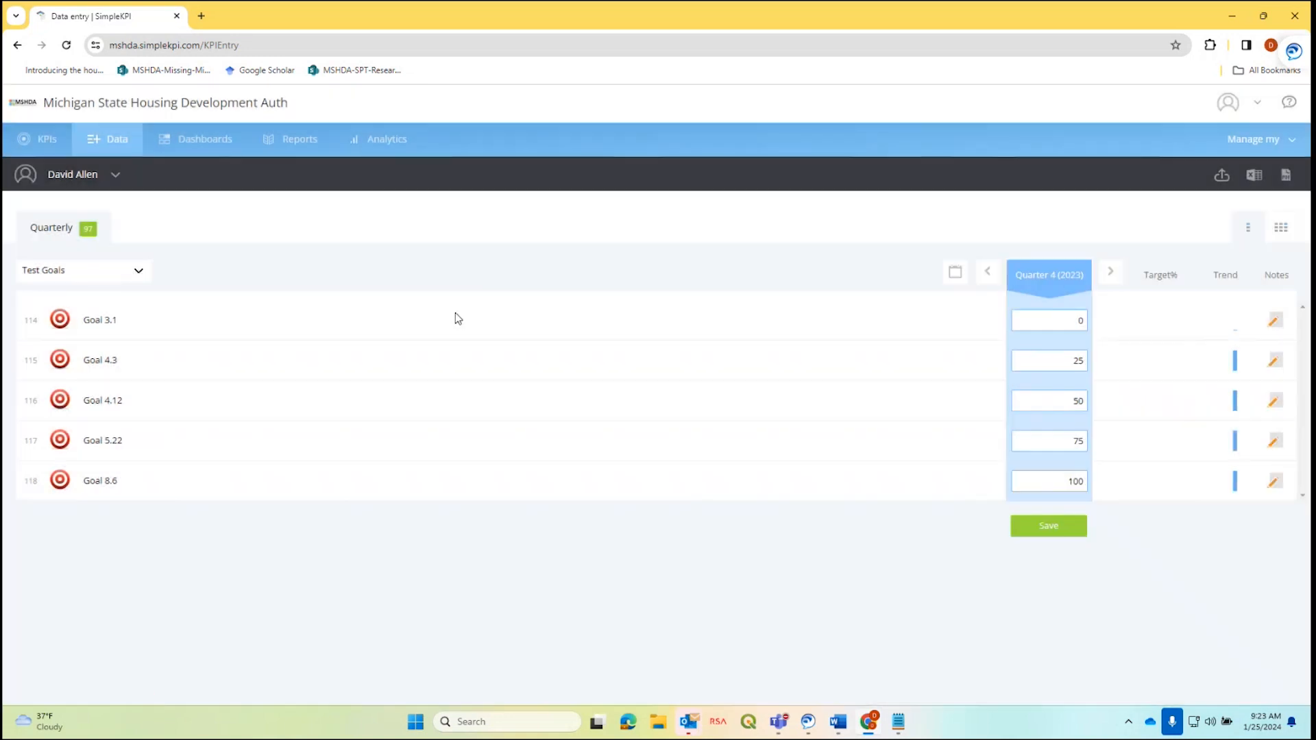